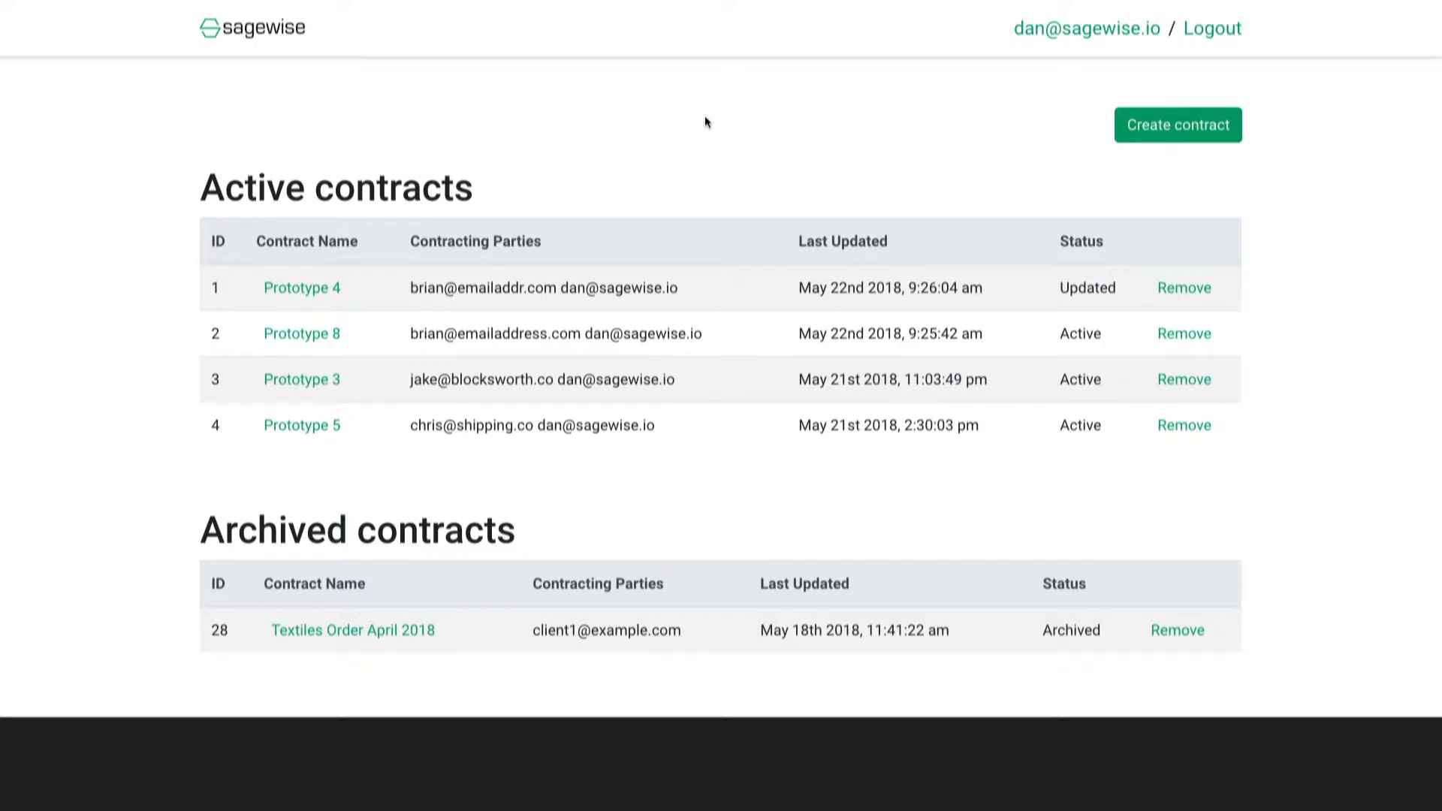
Start a custom contract titled 'Prototype 9'.
{"action": "left_click", "coordinate": [1201, 133]}
{"action": "left_click", "coordinate": [512, 258]}
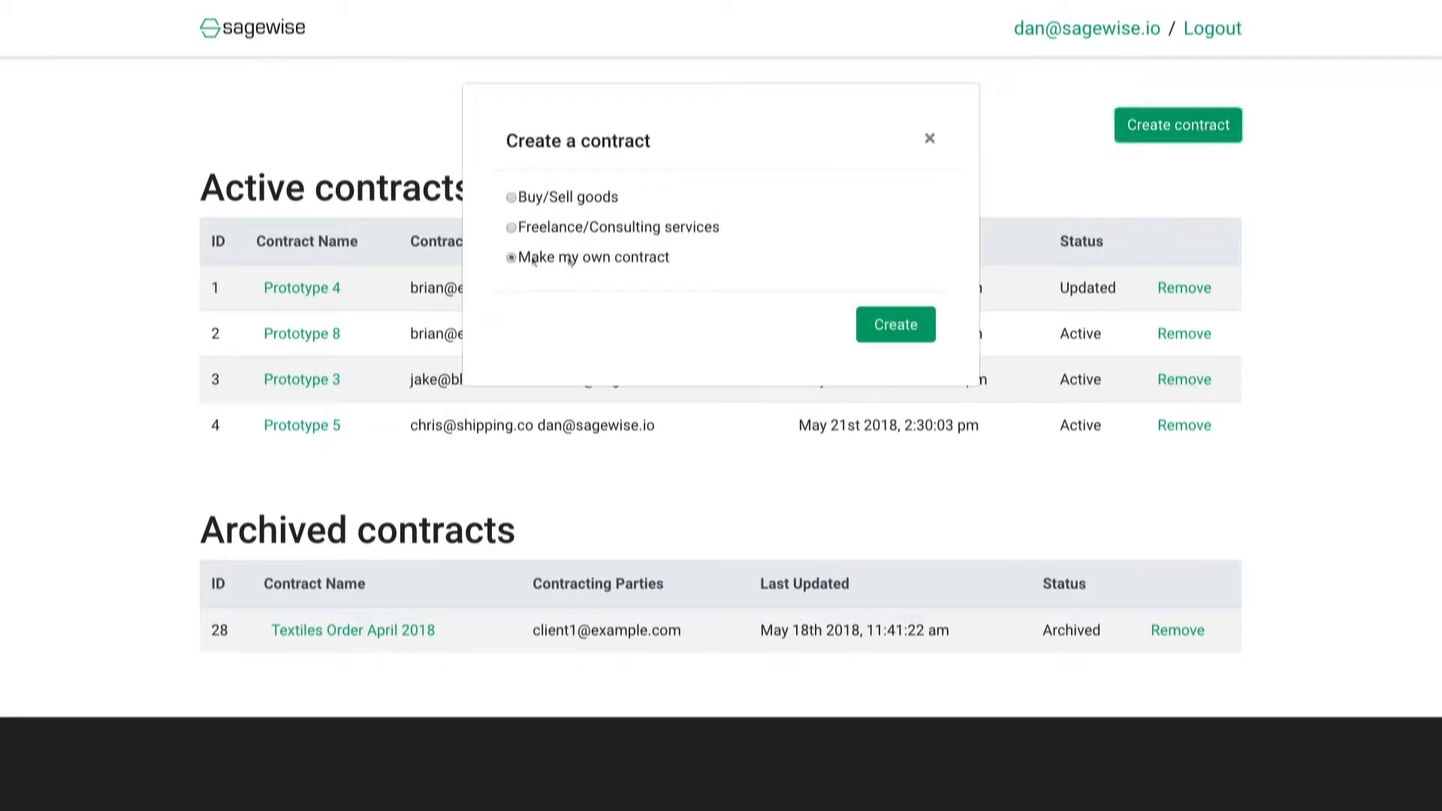
{"action": "left_click", "coordinate": [877, 326]}
{"action": "left_click", "coordinate": [572, 260]}
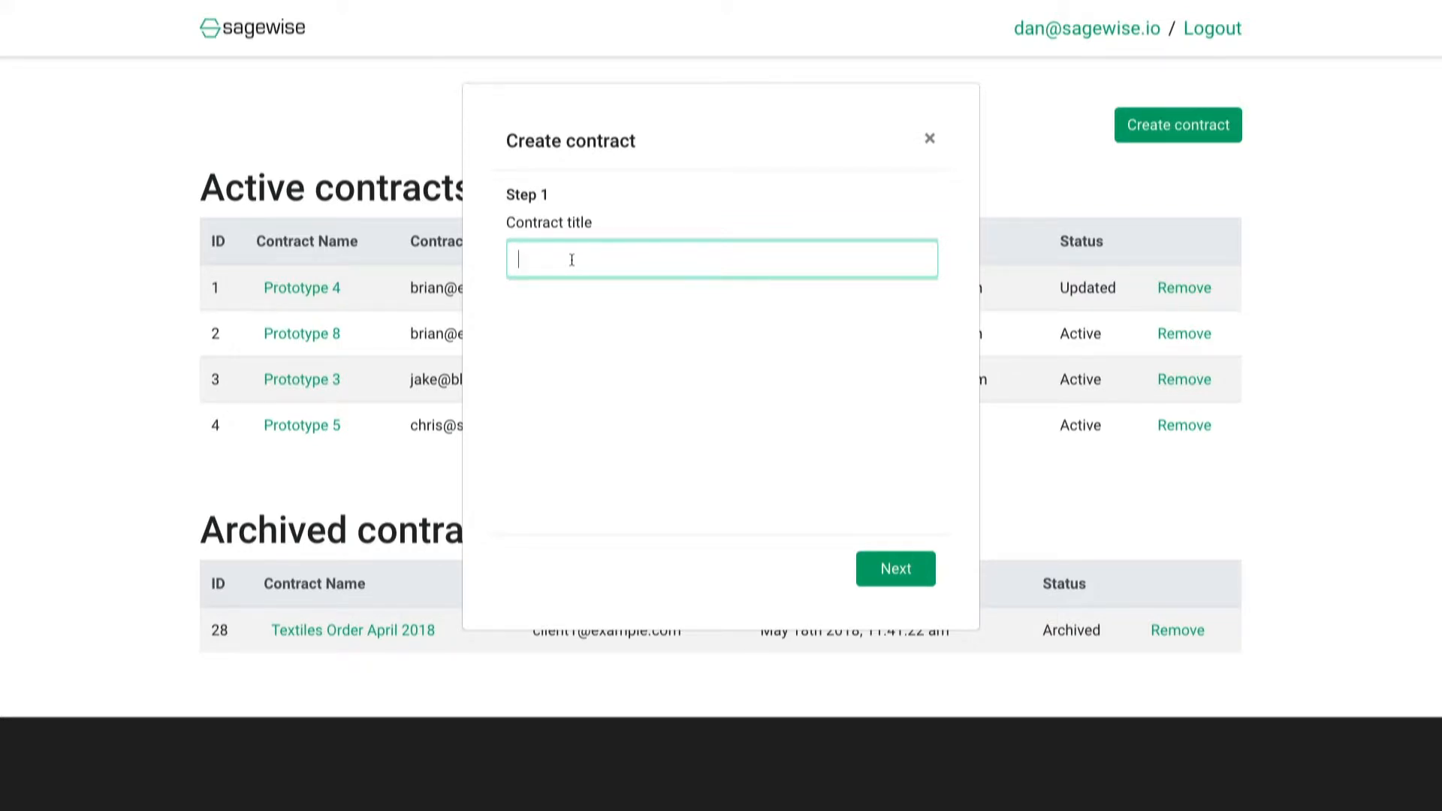
{"action": "type", "text": "Prototype 9"}
Set the payment to Fixed cost with a value of 2000.
{"action": "left_click", "coordinate": [894, 571]}
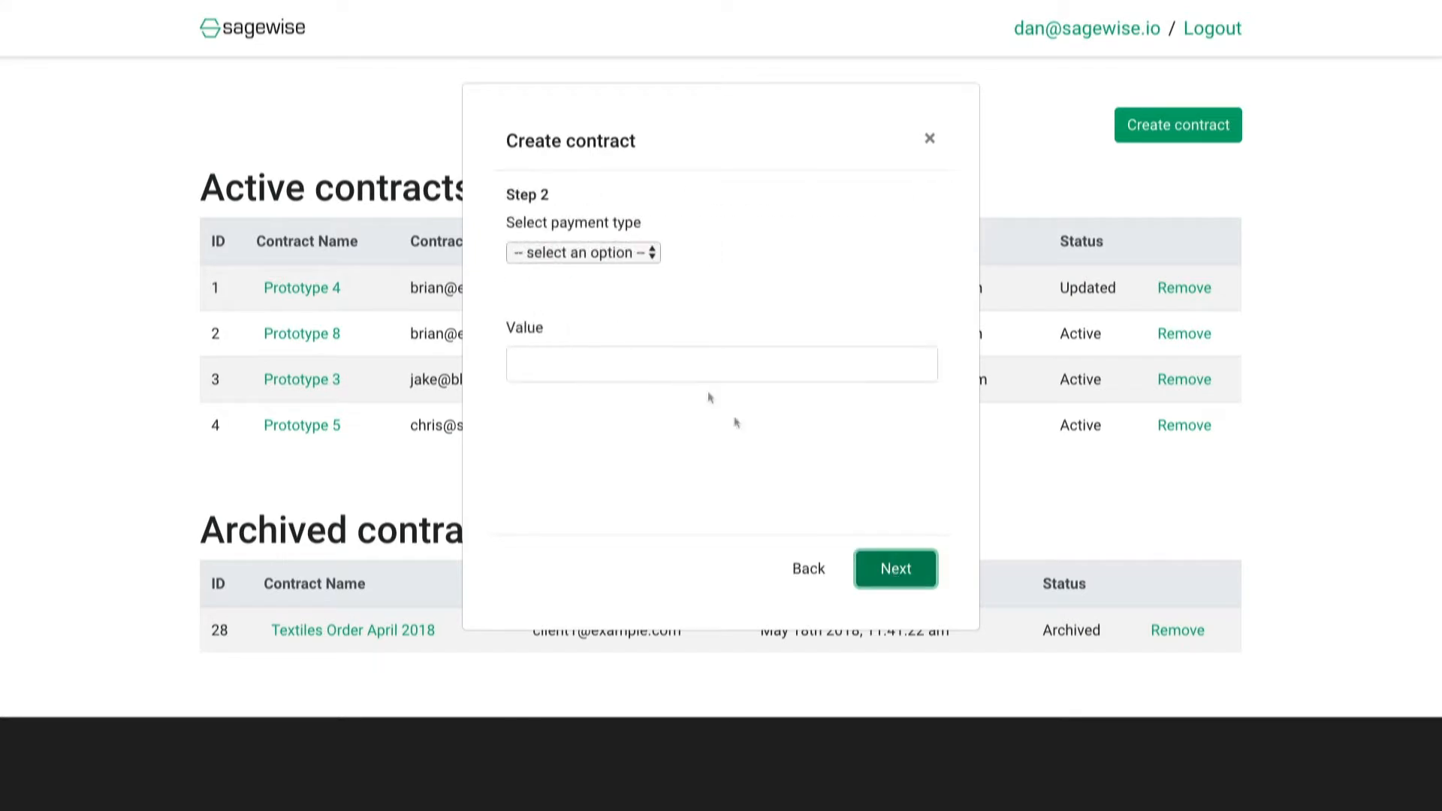
{"action": "left_click", "coordinate": [628, 252]}
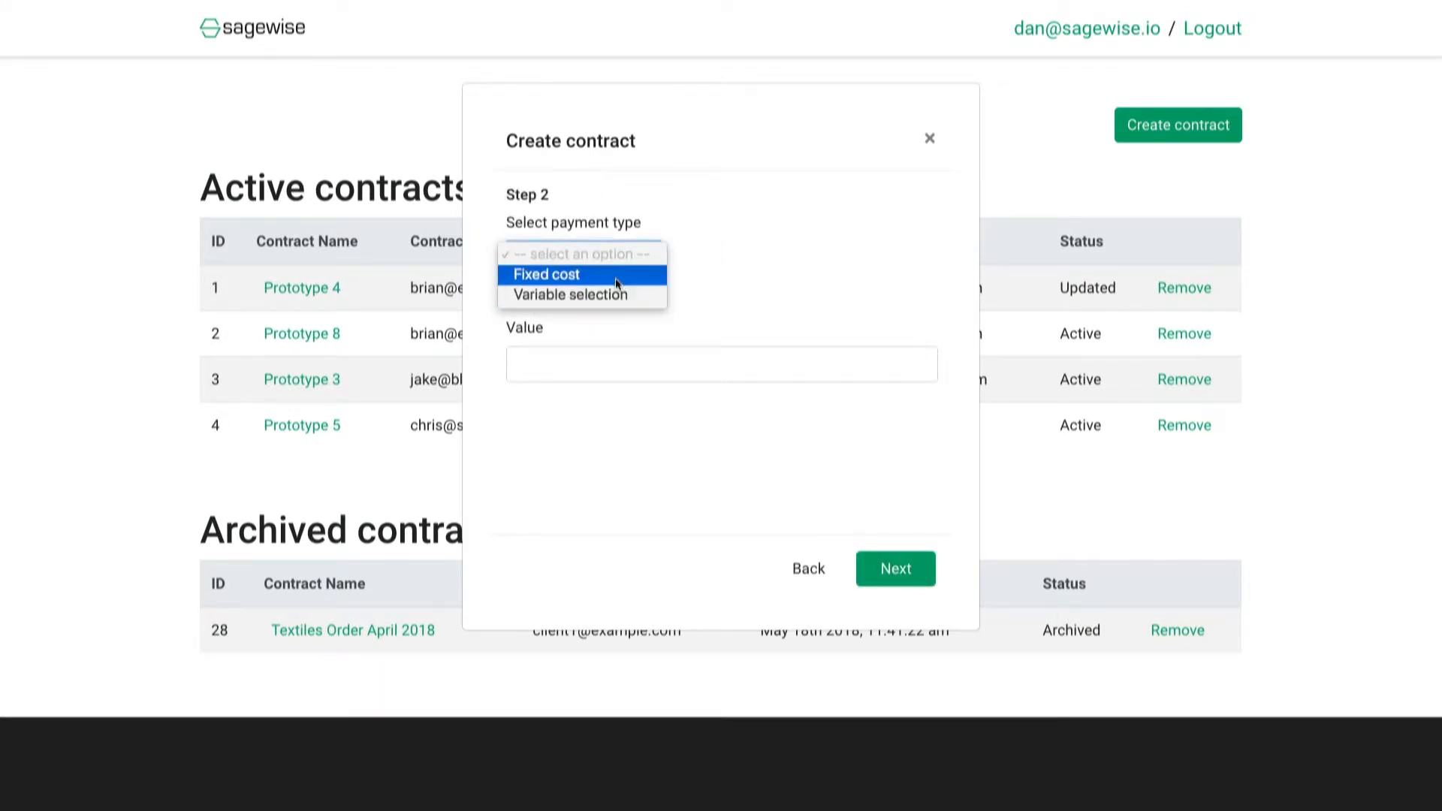
{"action": "left_click", "coordinate": [616, 278]}
{"action": "left_click", "coordinate": [578, 372]}
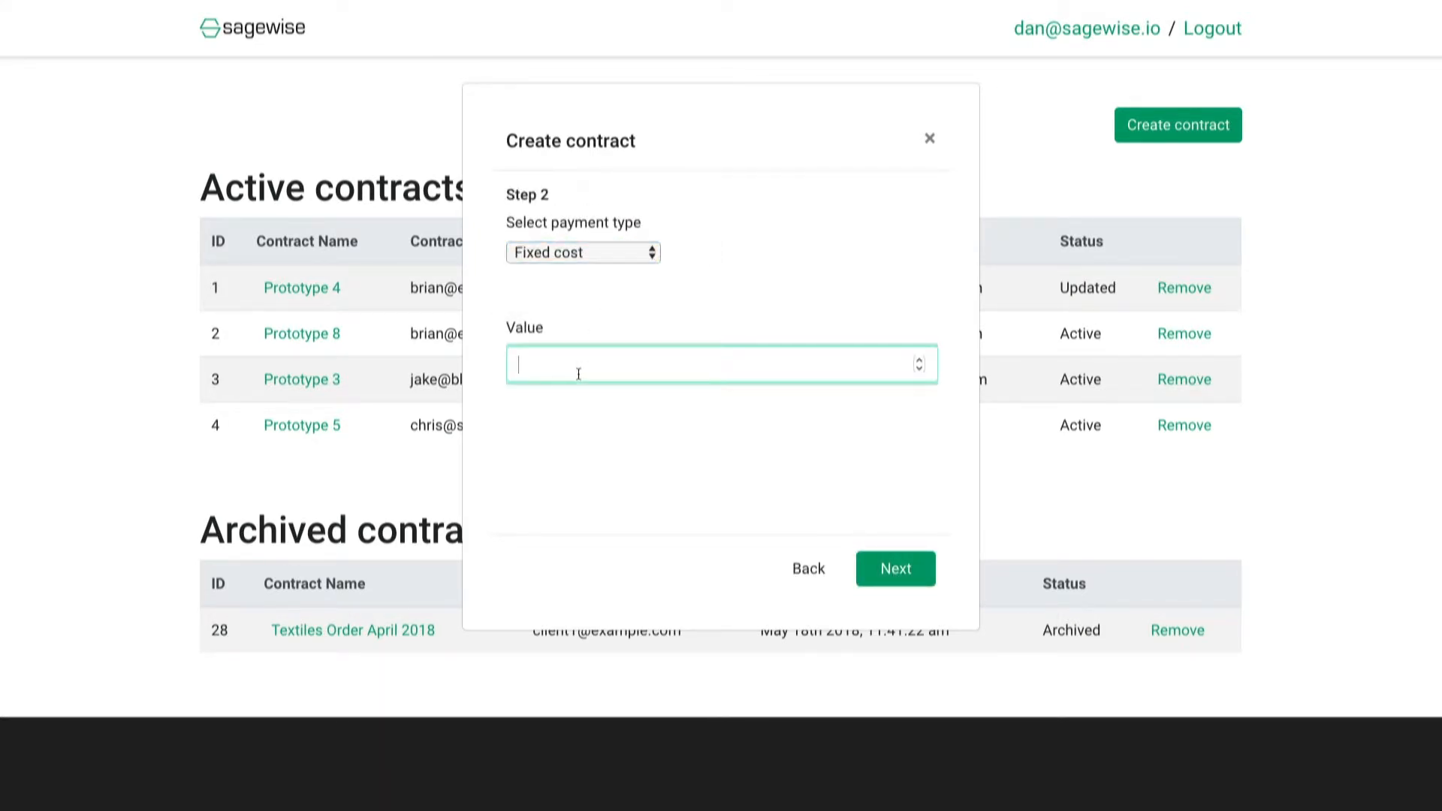
{"action": "type", "text": "2000"}
Set the contract finish date to 06/14/2018.
{"action": "left_click", "coordinate": [918, 569]}
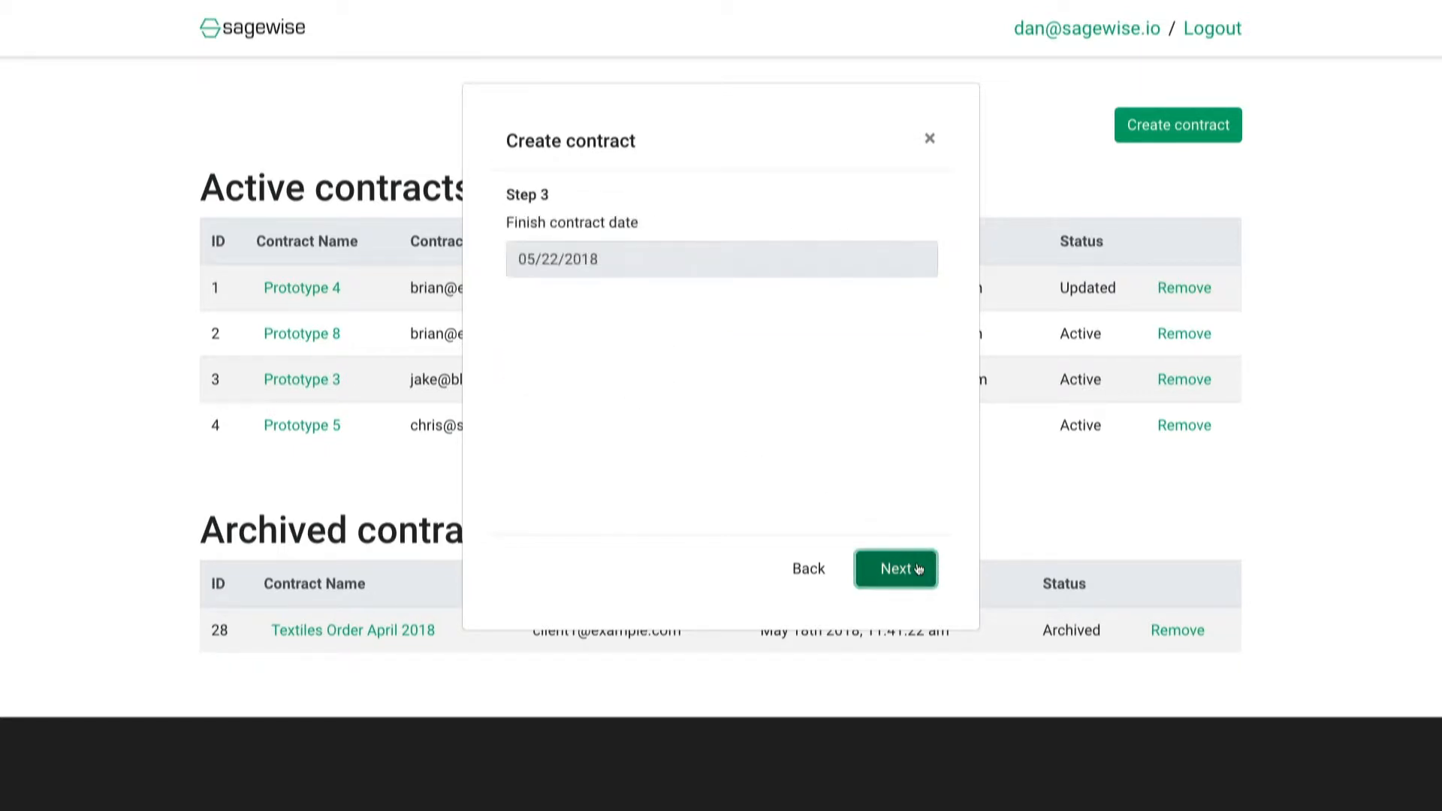
{"action": "left_click", "coordinate": [541, 254]}
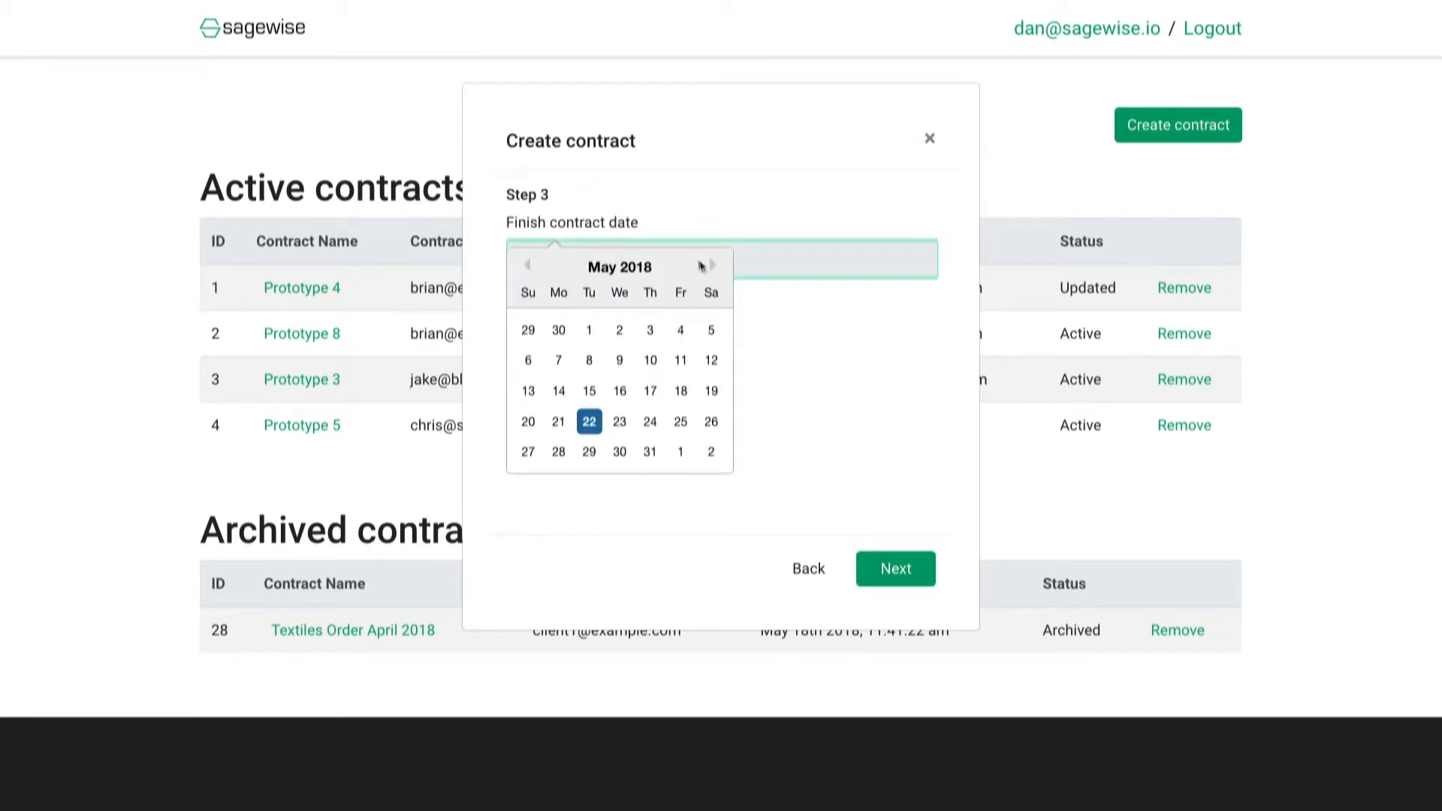
{"action": "left_click", "coordinate": [713, 266]}
{"action": "left_click", "coordinate": [651, 389]}
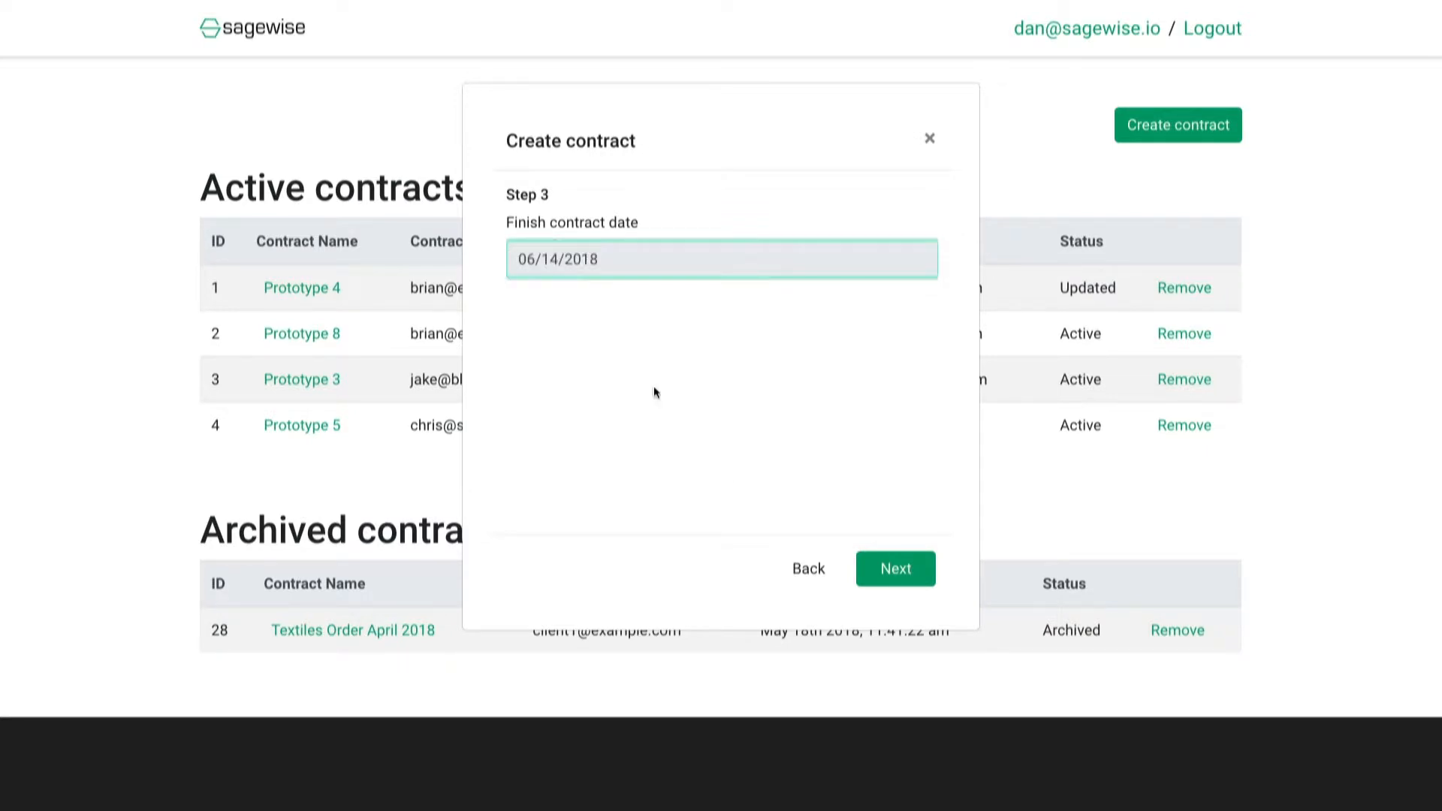
Fill in the other party's full name and e-mail from saved suggestions.
{"action": "left_click", "coordinate": [900, 574]}
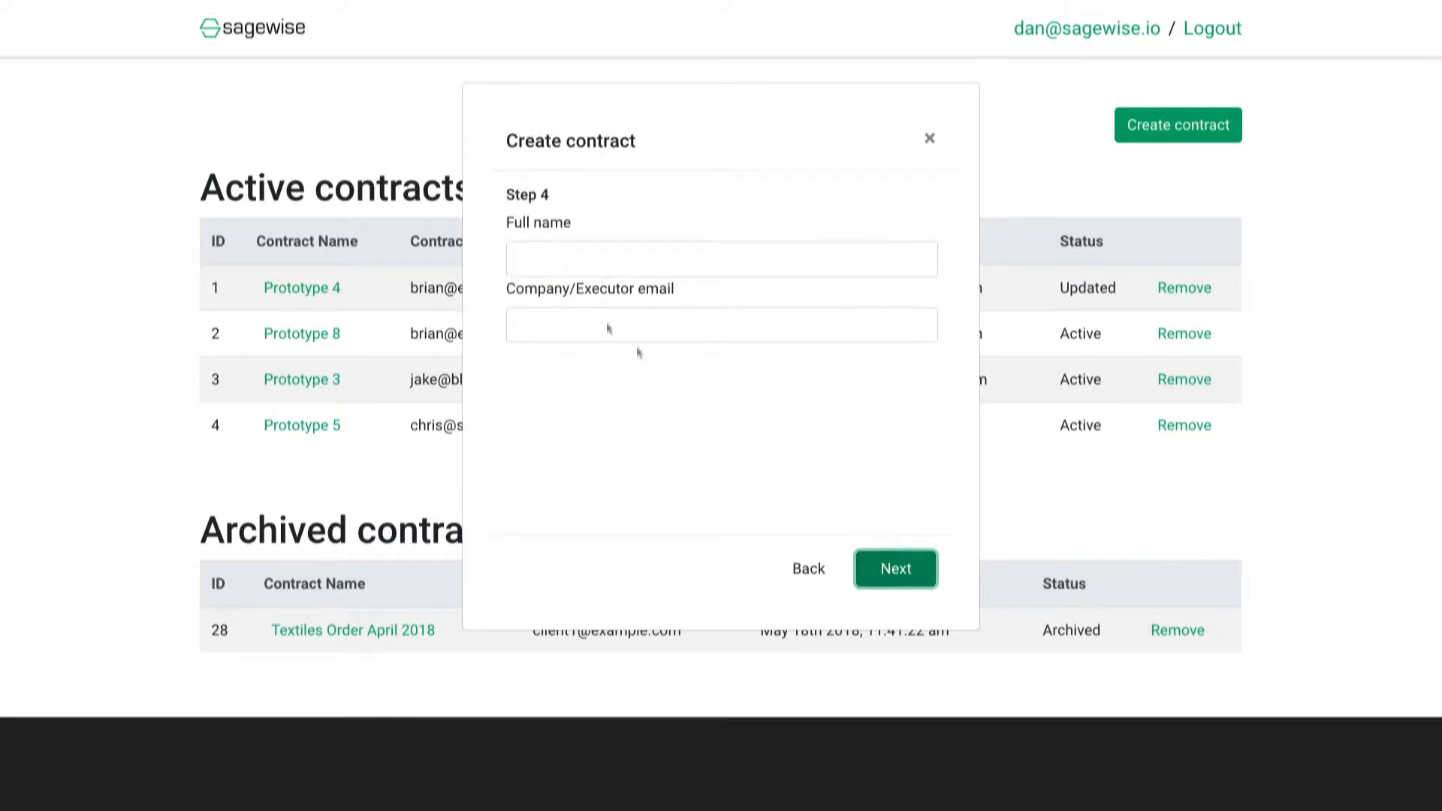
{"action": "left_click", "coordinate": [547, 253]}
{"action": "left_click", "coordinate": [550, 289]}
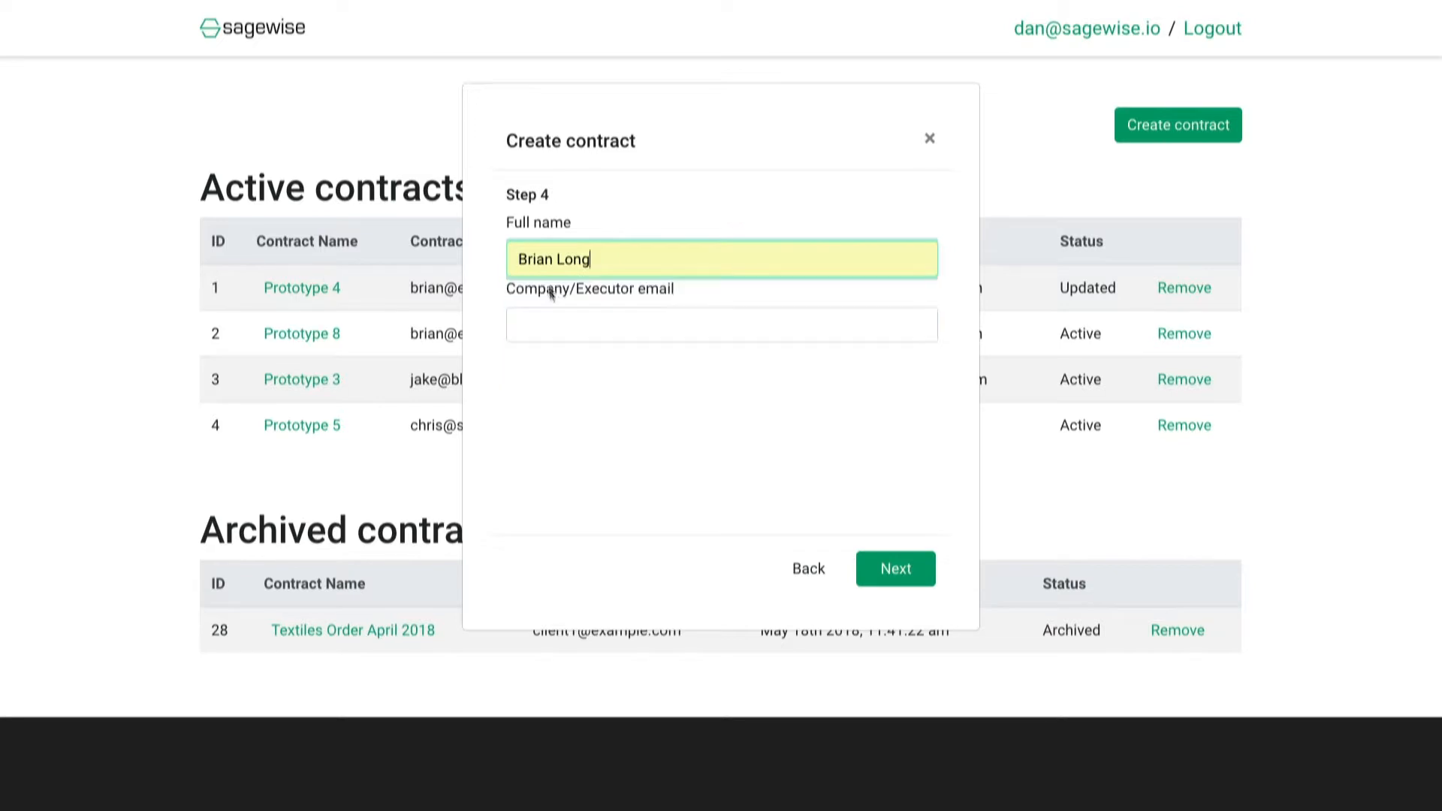
{"action": "left_click", "coordinate": [554, 323]}
{"action": "left_click", "coordinate": [586, 390]}
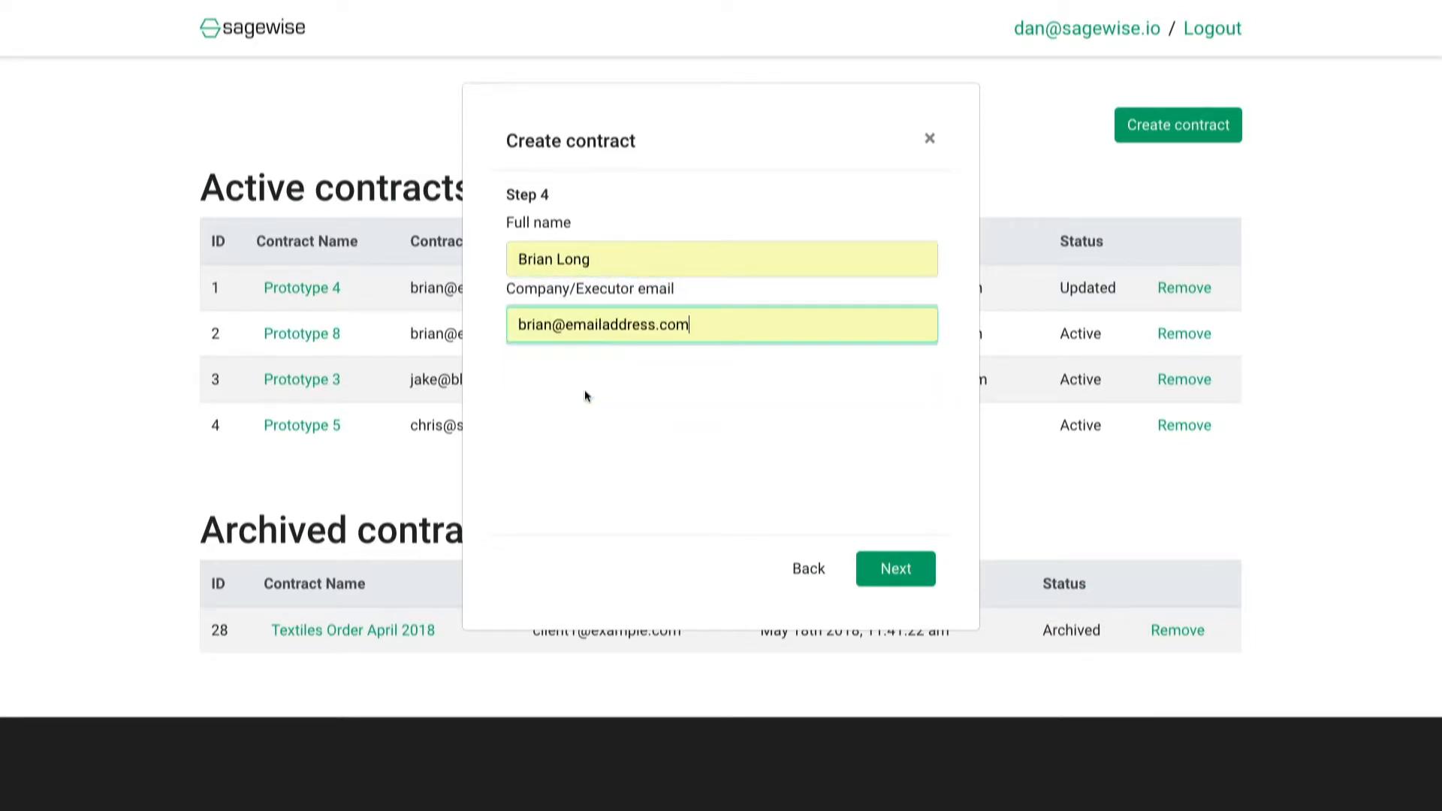
{"action": "left_click", "coordinate": [906, 576]}
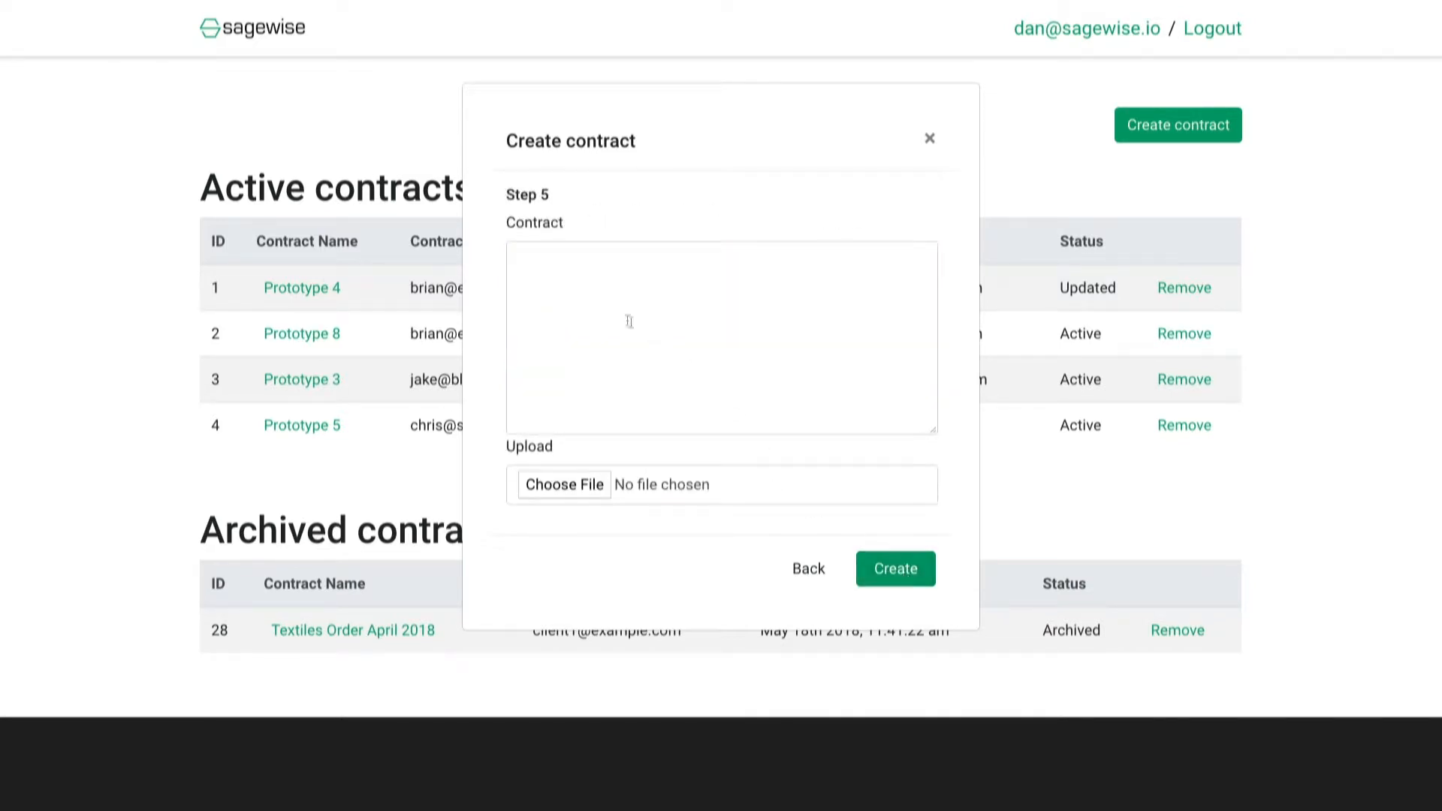
Enter 'Prototype contract draft' as the contract text and create the contract.
{"action": "left_click", "coordinate": [607, 293]}
{"action": "type", "text": "Prototype "}
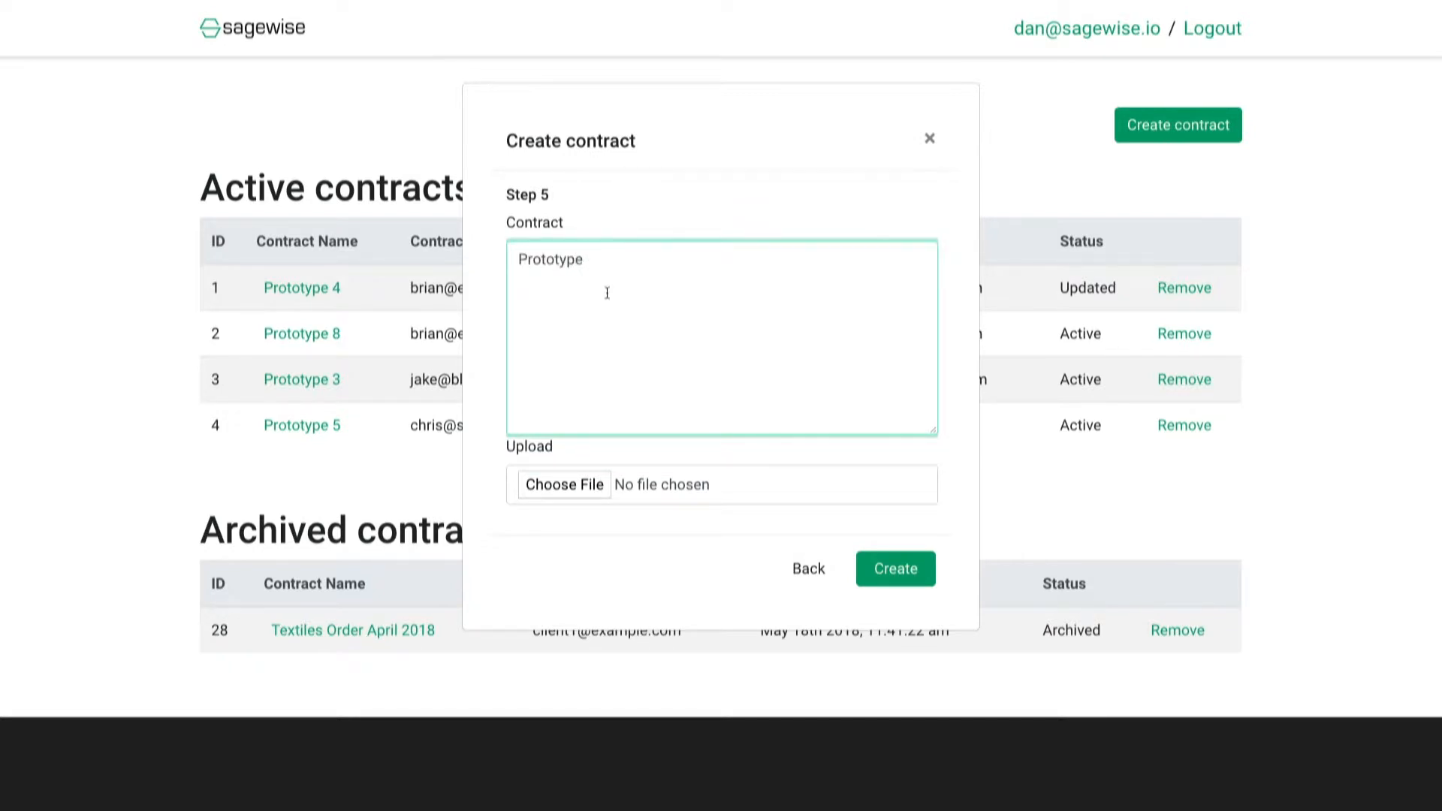
{"action": "type", "text": "contract draft"}
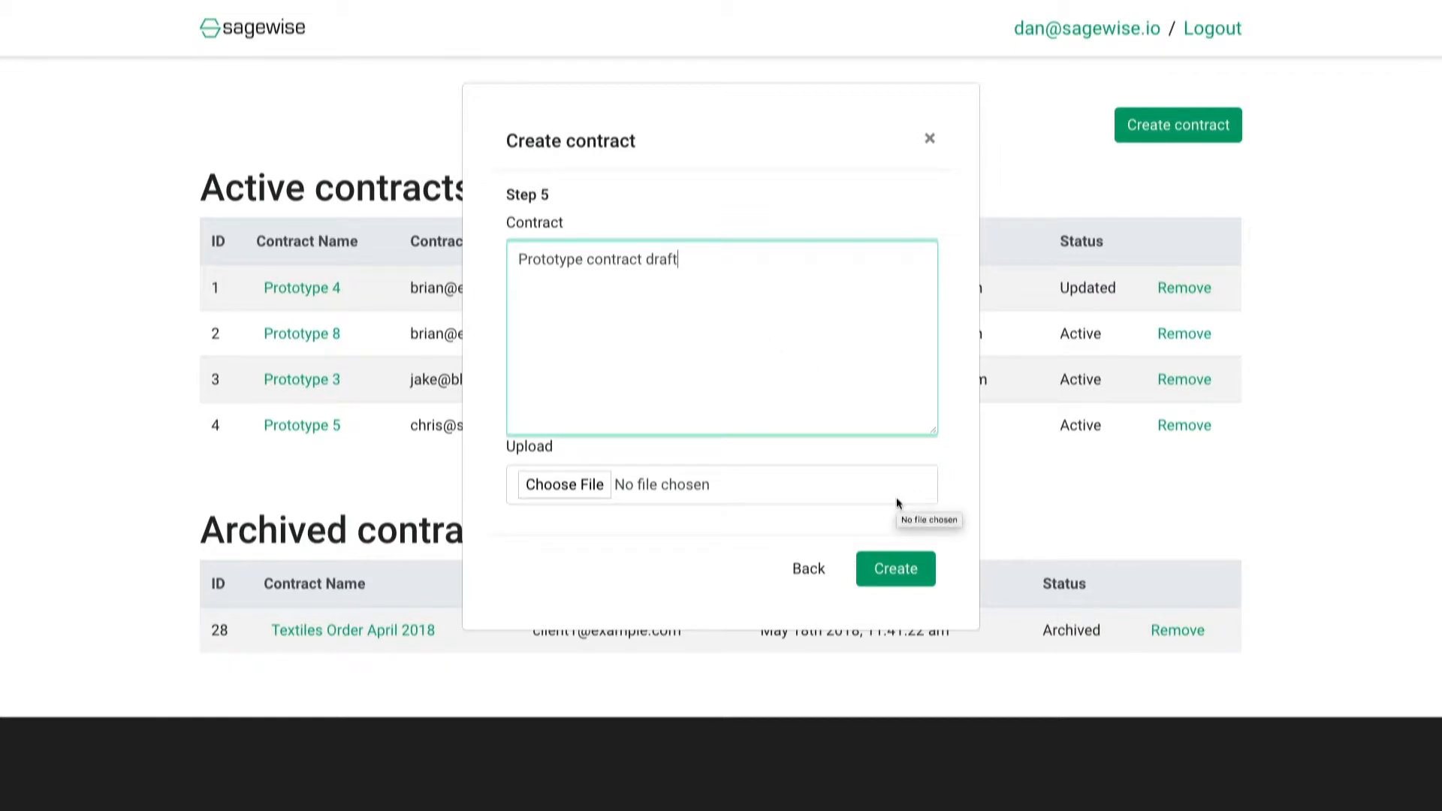
{"action": "left_click", "coordinate": [910, 572]}
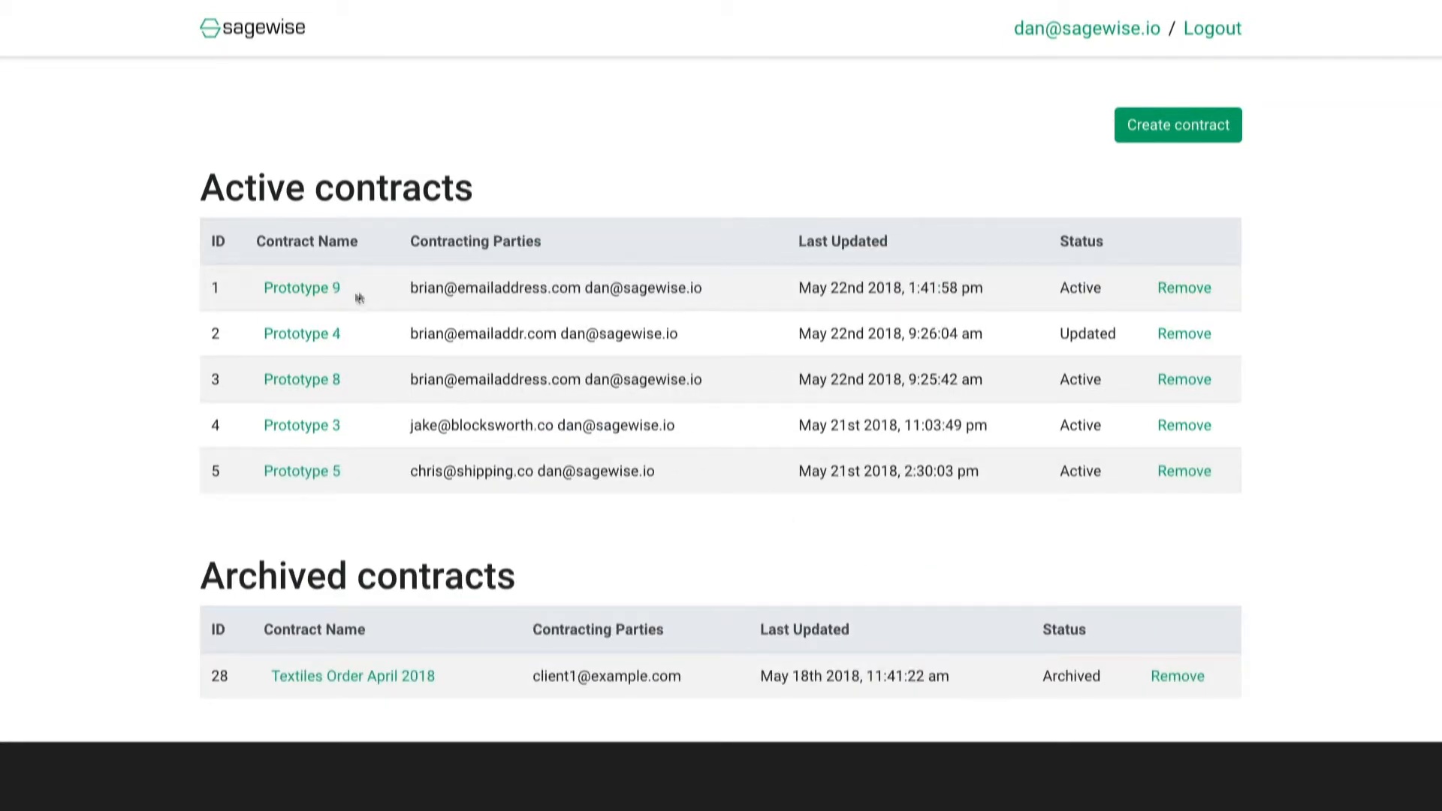
Open Prototype 9 and view its Initial revision from the History list.
{"action": "left_click", "coordinate": [316, 288]}
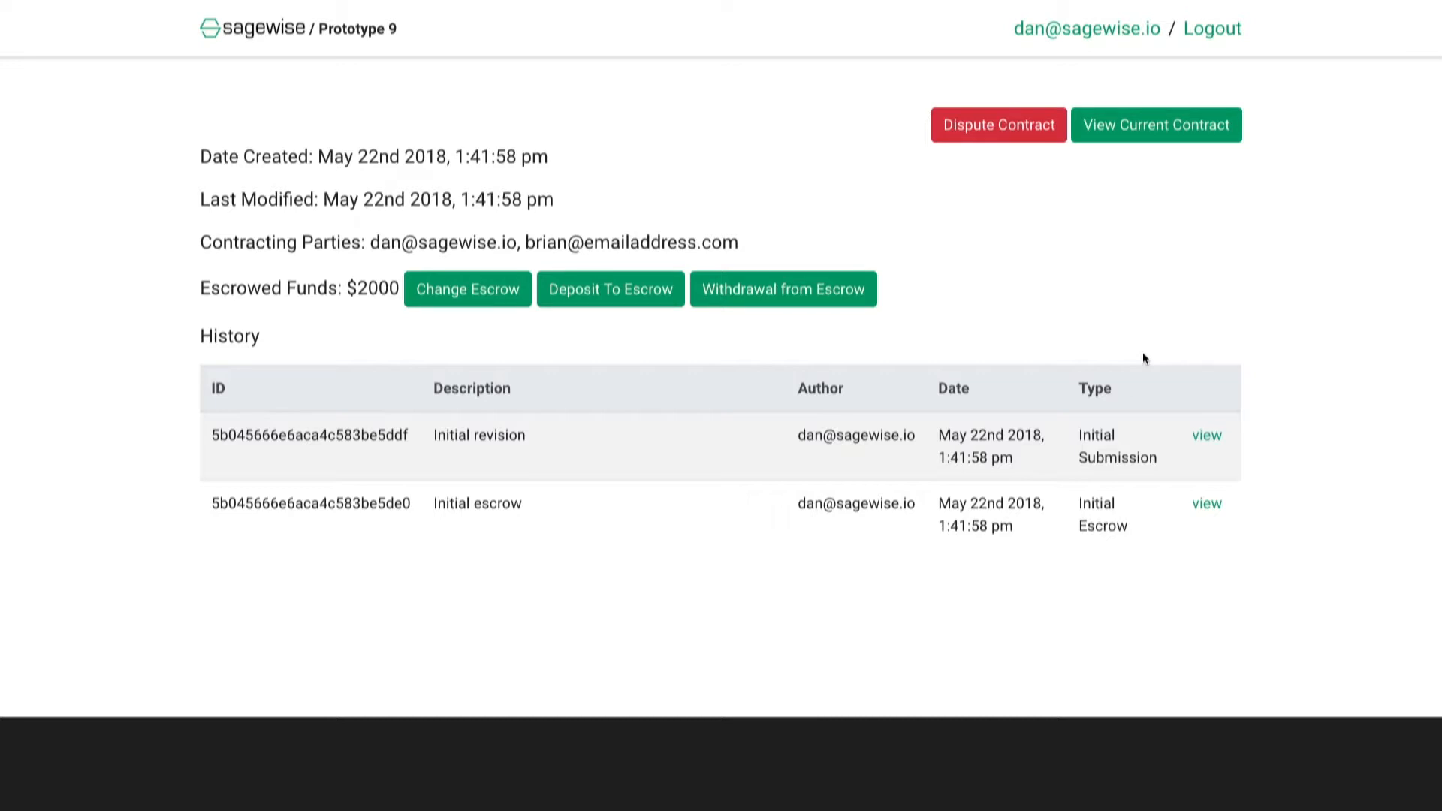
{"action": "left_click", "coordinate": [1210, 436]}
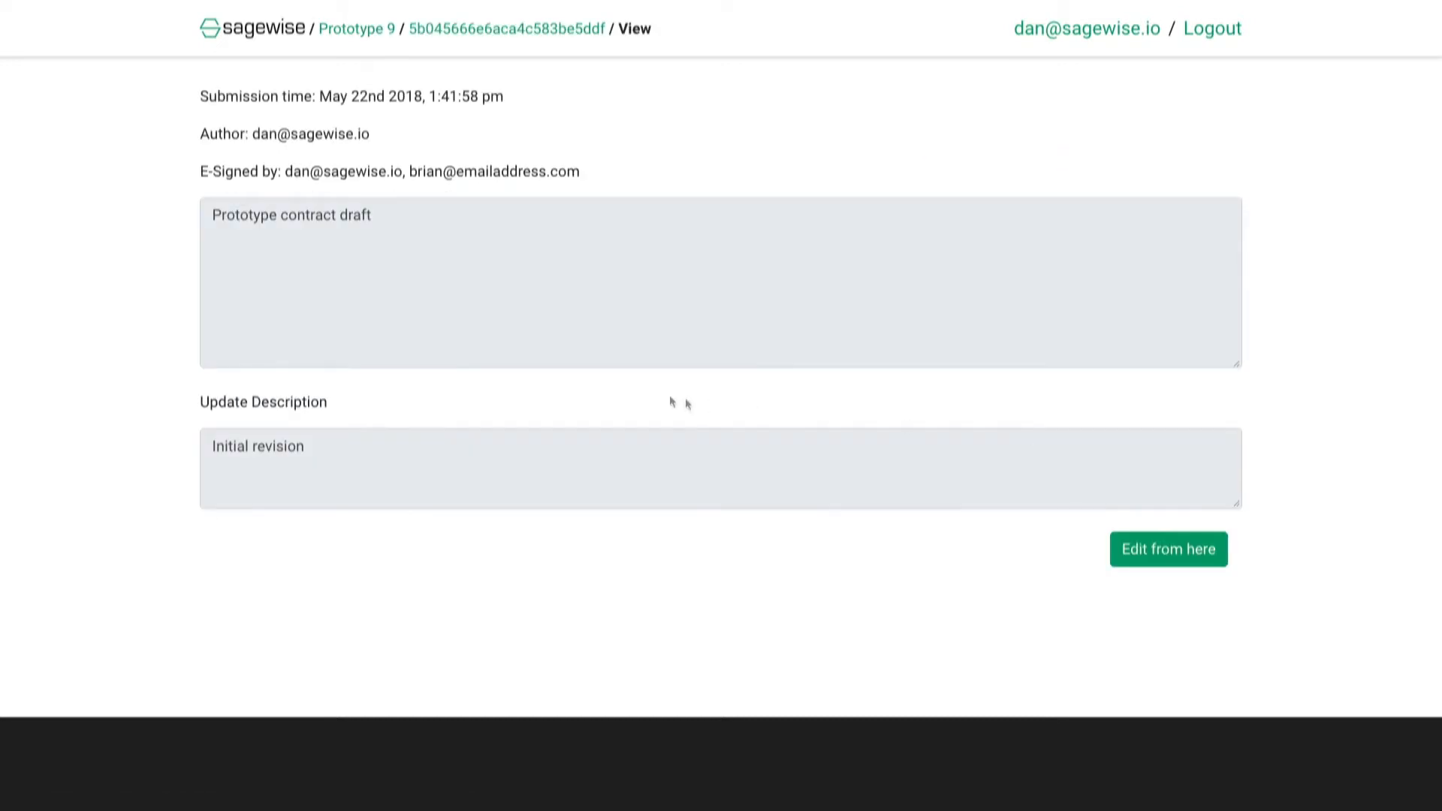
Start a new revision and add a line limiting the contract to the tshirts only.
{"action": "left_click", "coordinate": [1168, 565]}
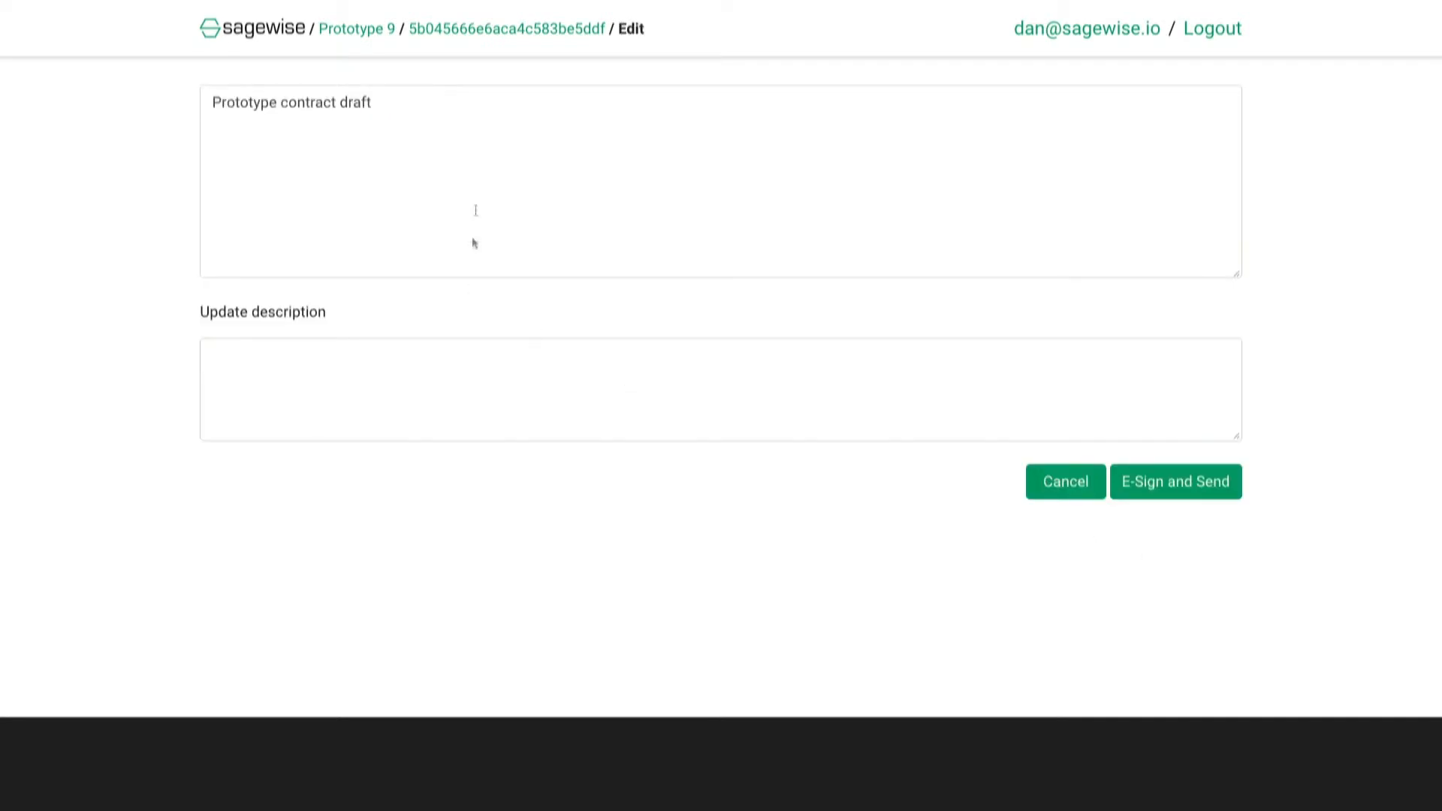
{"action": "left_click", "coordinate": [496, 112]}
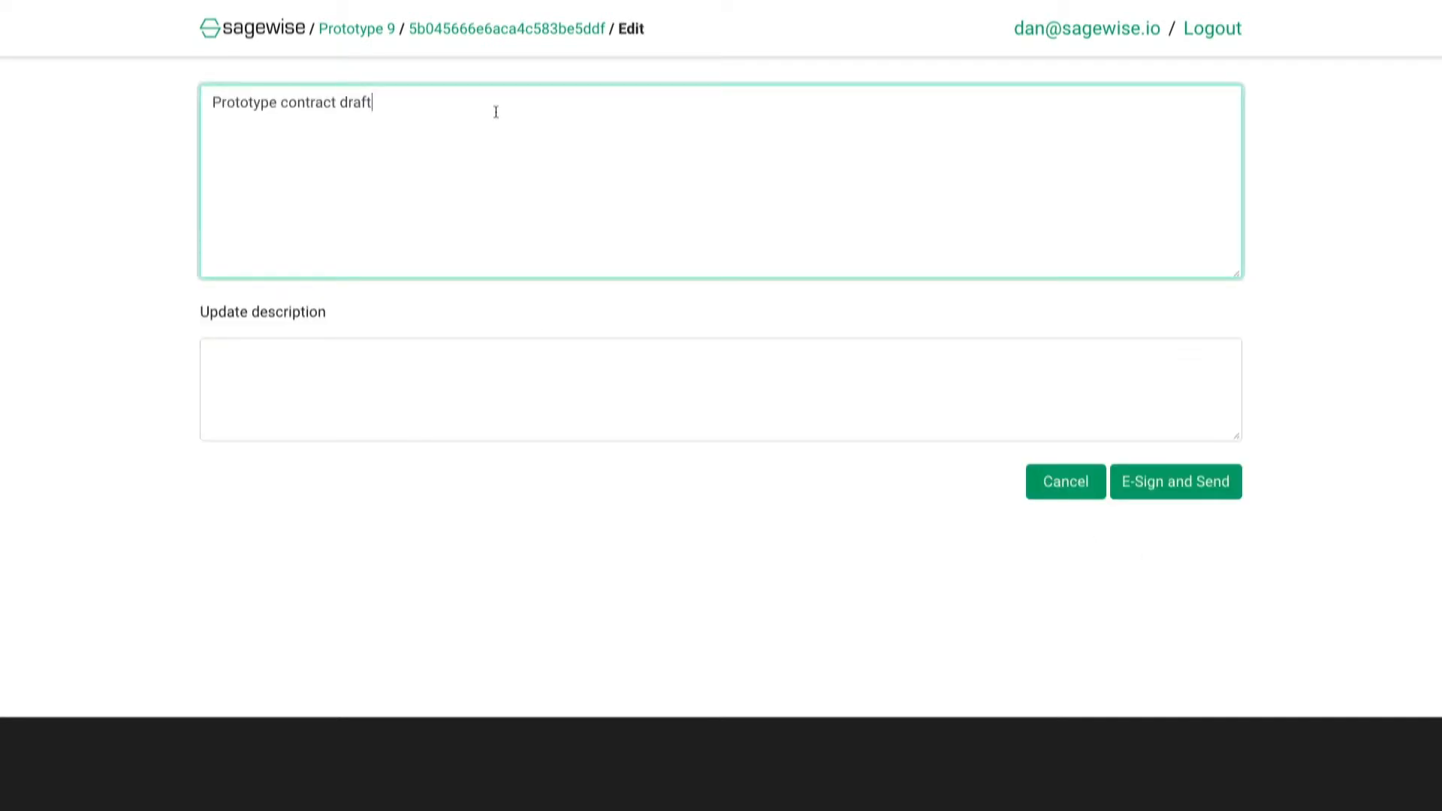
{"action": "key", "text": "Return"}
{"action": "type", "text": "this is ac"}
{"action": "type", "text": "tuall fo"}
{"action": "key", "text": "BackSpace"}
{"action": "key", "text": "BackSpace"}
{"action": "key", "text": "BackSpace"}
{"action": "type", "text": "y the ts"}
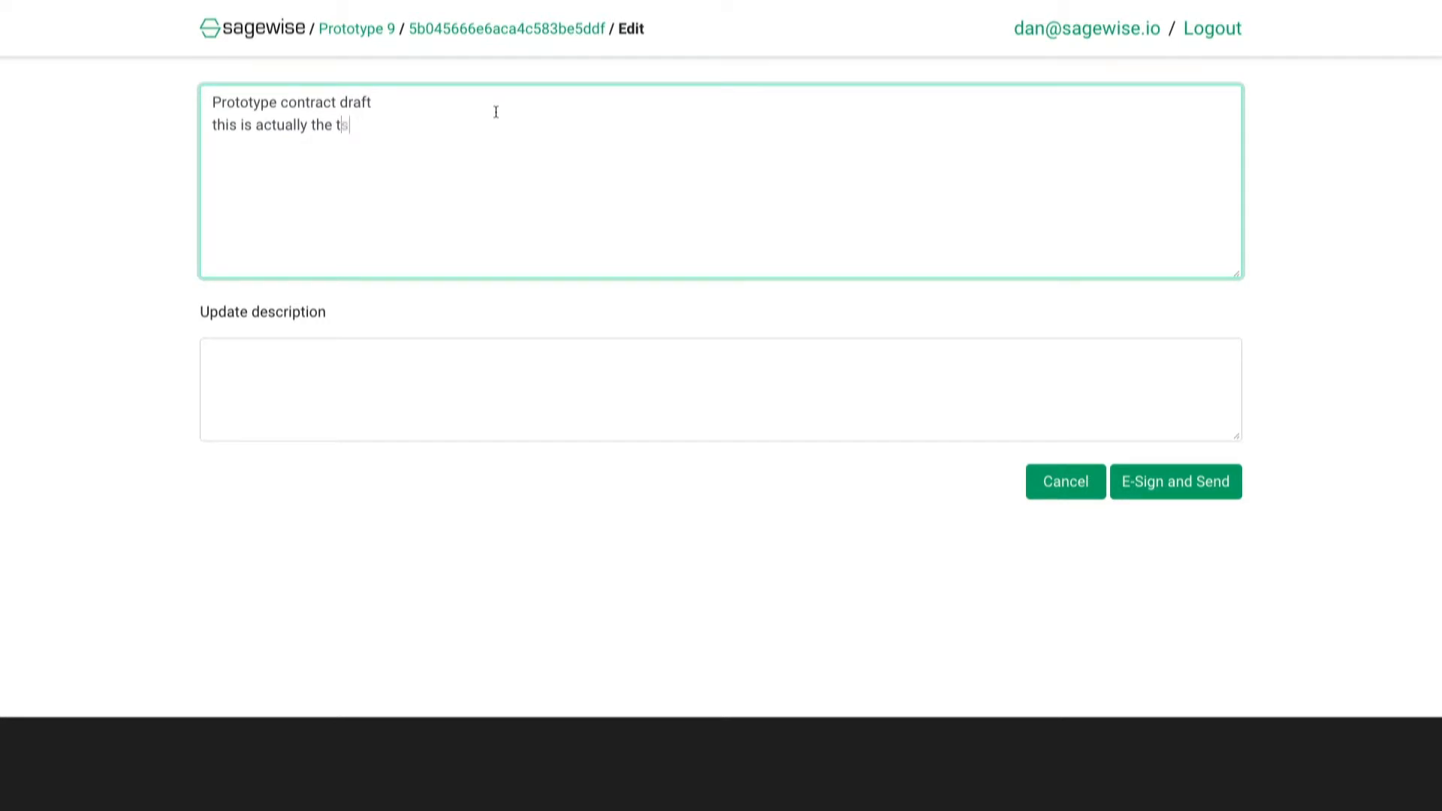
{"action": "type", "text": "hirts only"}
Describe the update as 'based on our phone call only tshirt' and e-sign and send it.
{"action": "left_click", "coordinate": [332, 361]}
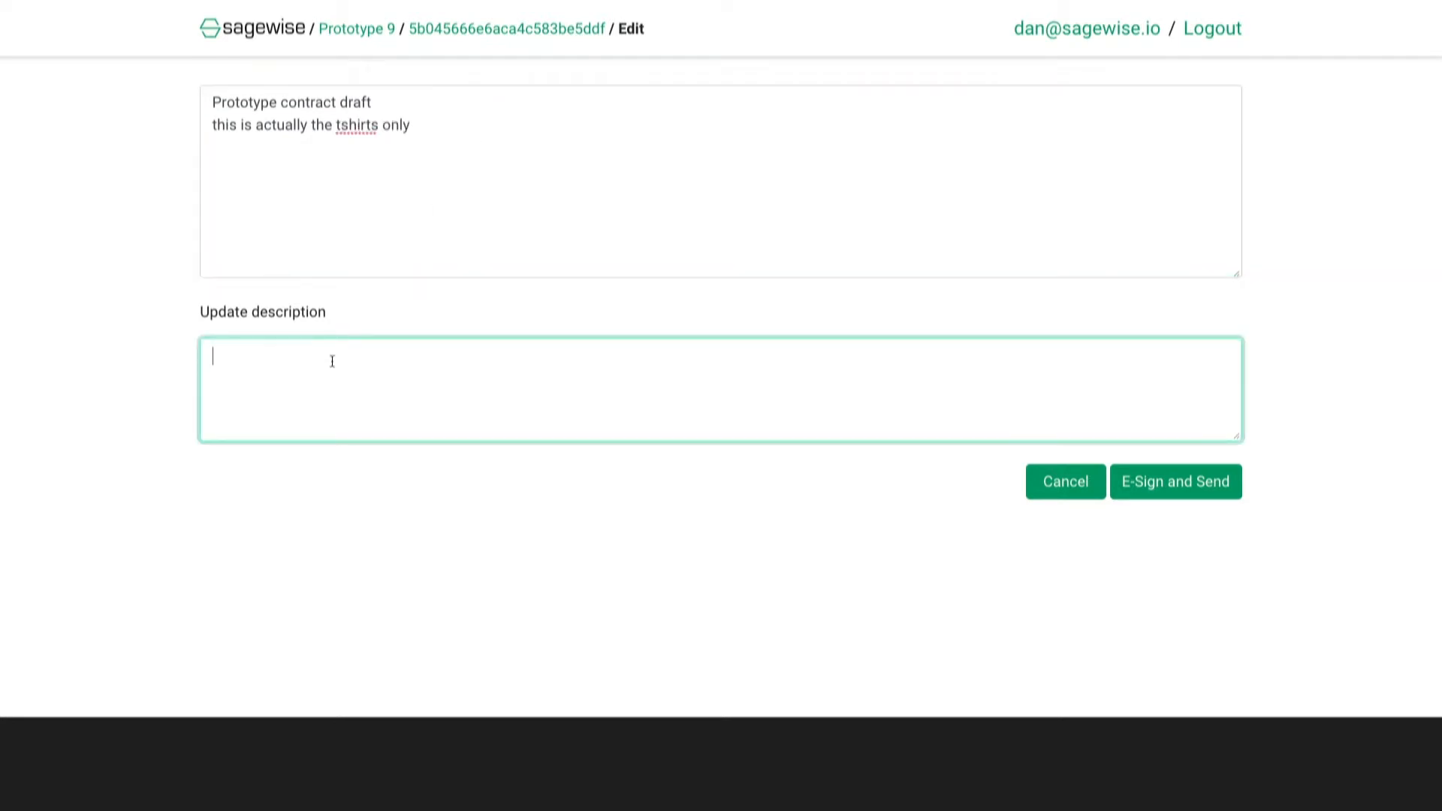
{"action": "type", "text": "based on our phone call only tshirt"}
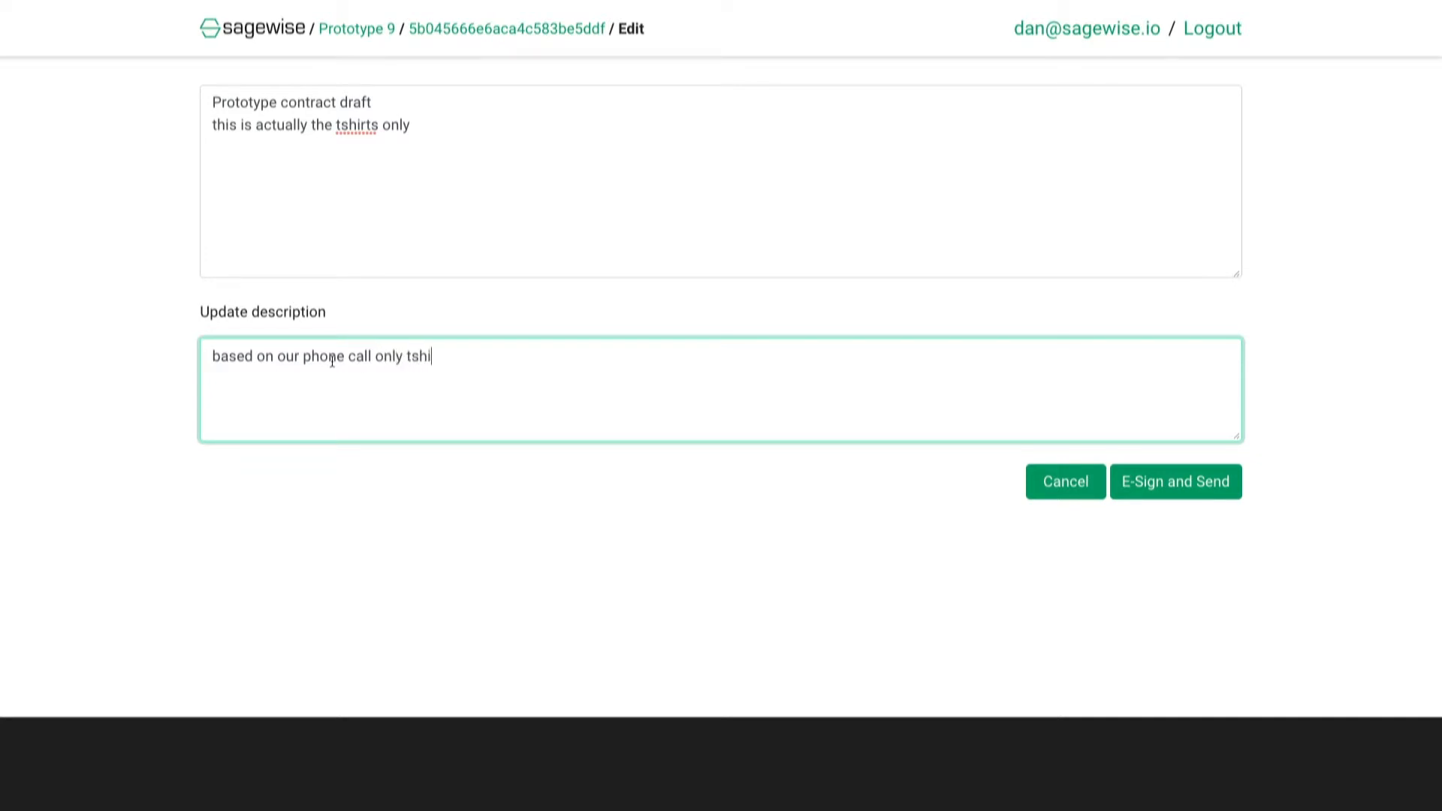
{"action": "left_click", "coordinate": [1178, 485]}
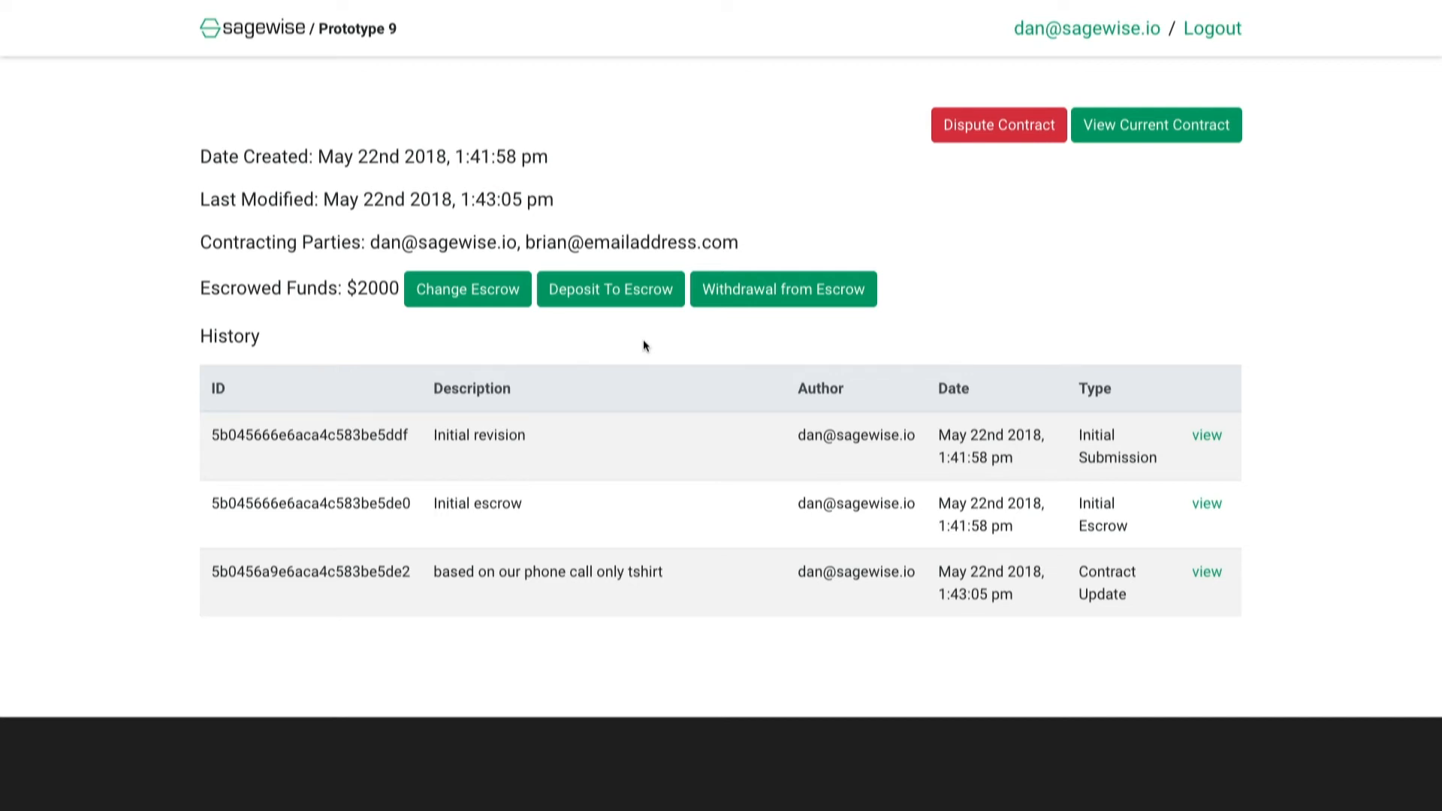
Start a dispute on Prototype 9.
{"action": "left_click", "coordinate": [993, 131]}
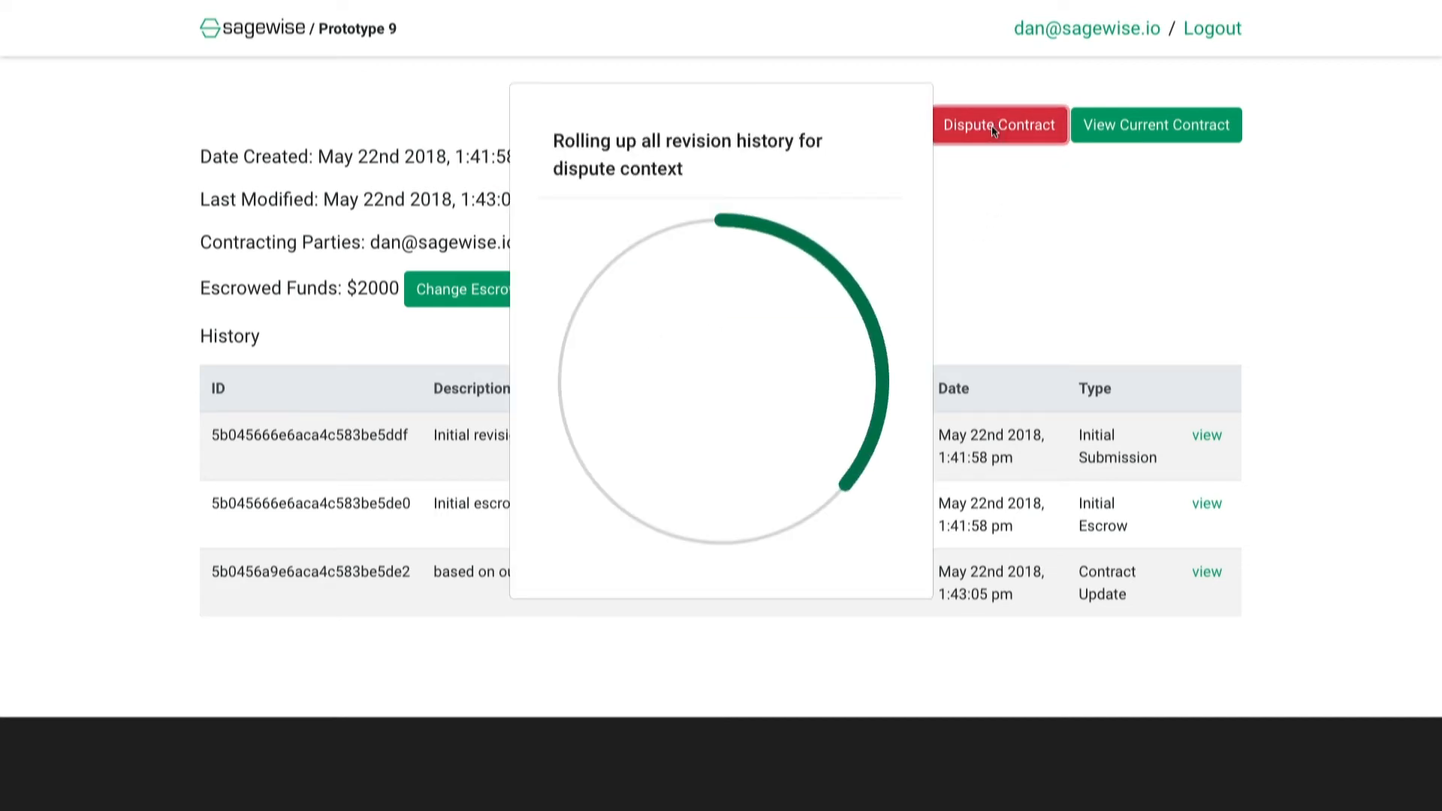